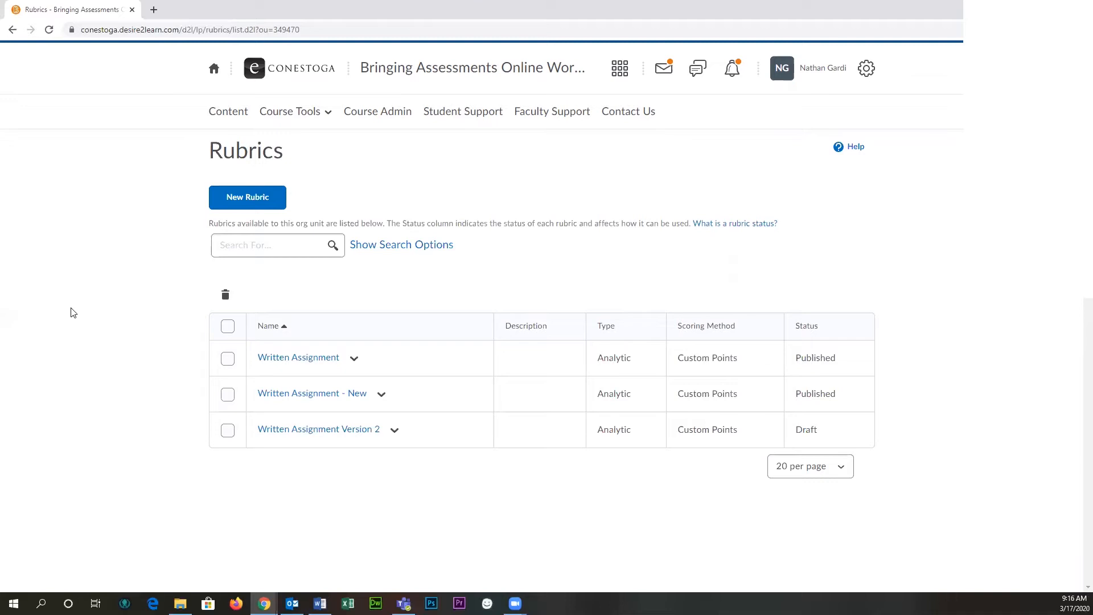
- Open the list for managing the course's grade items
left_click(297, 112)
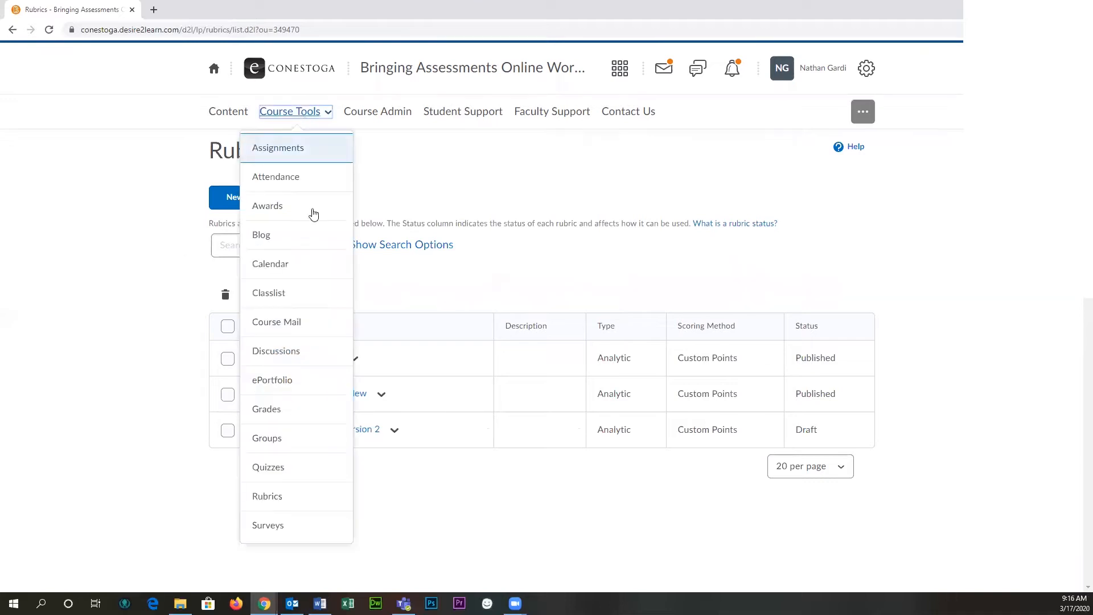
left_click(313, 414)
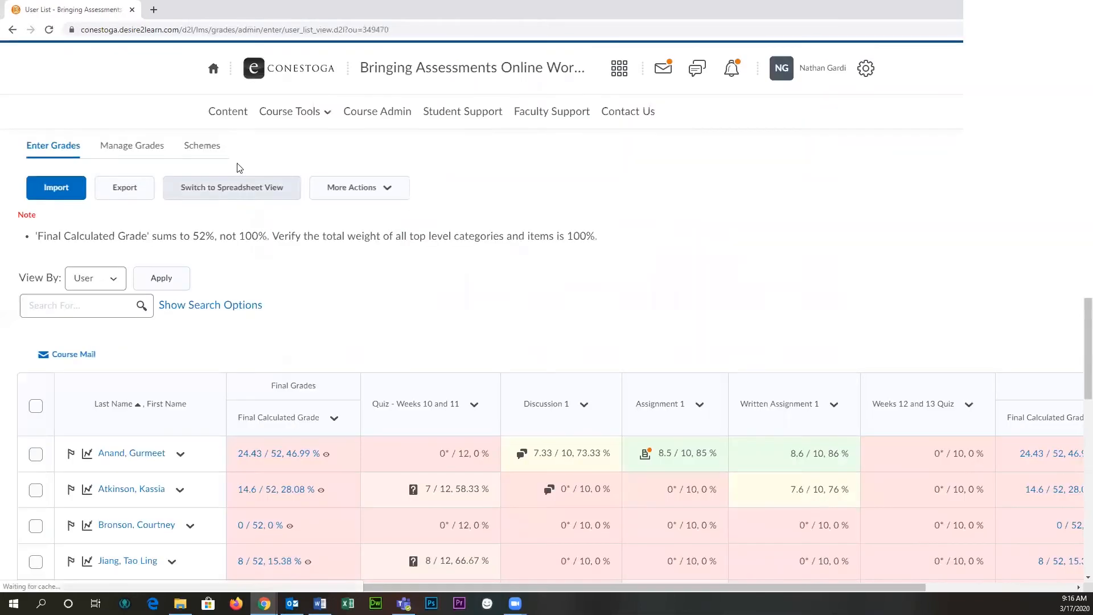
left_click(147, 146)
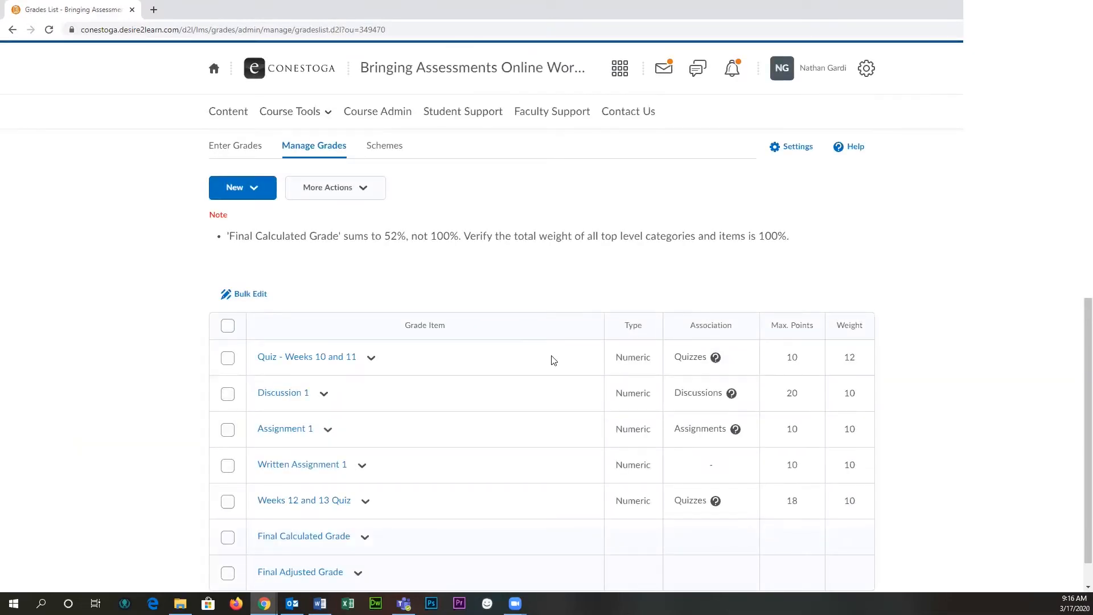
- Start a new numeric grade item and name it Written Assignment 2
scroll(553, 361, "down", 1)
left_click(253, 168)
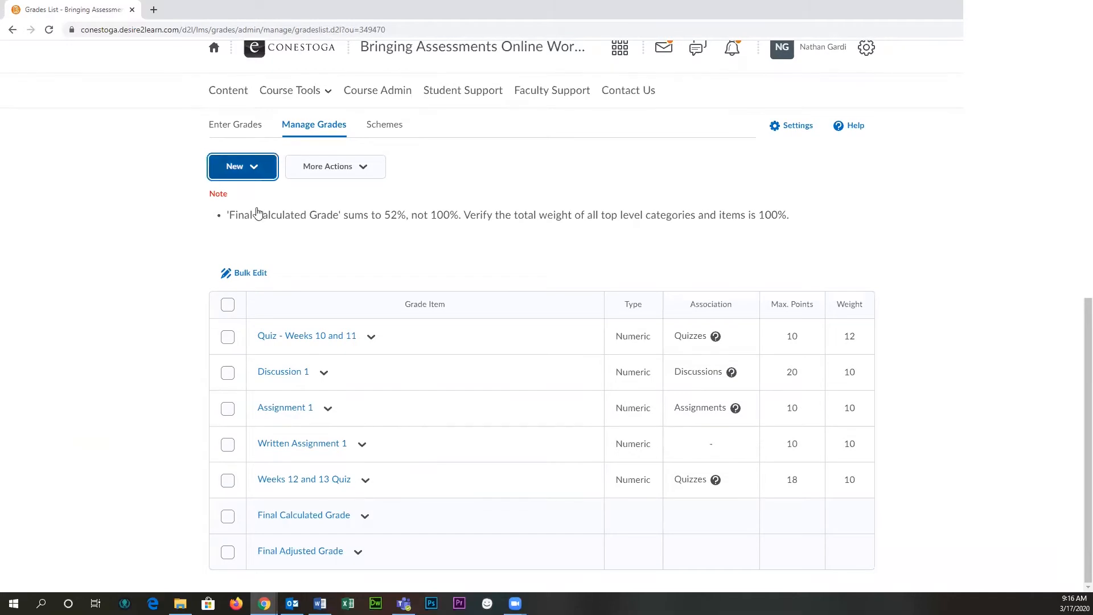
left_click(260, 213)
left_click(268, 245)
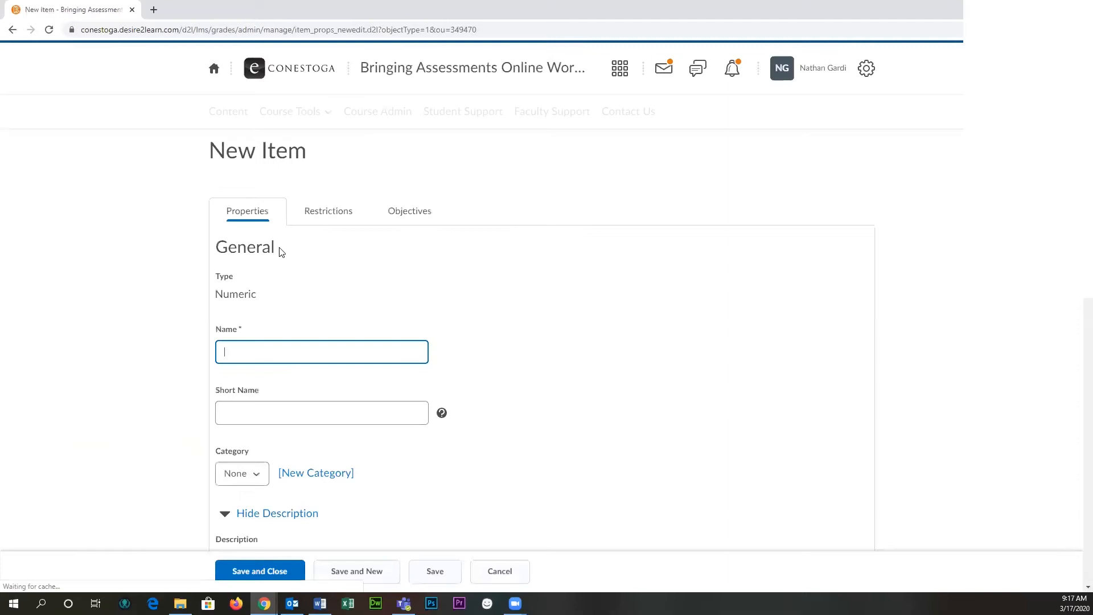
type("Written Assignment 2")
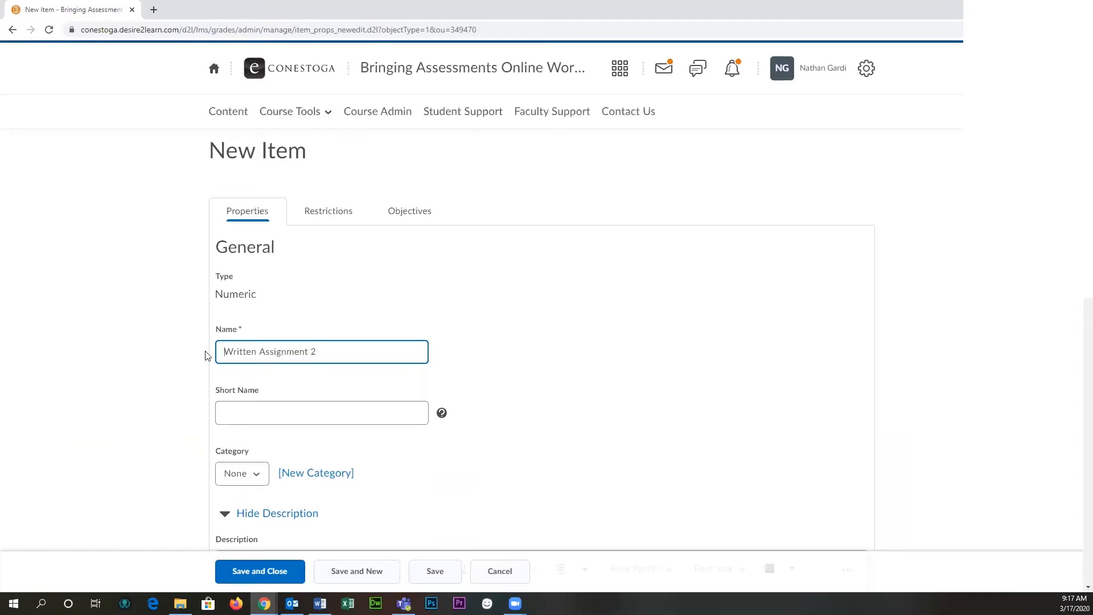
left_click(176, 343)
scroll(175, 327, "down", 4)
scroll(501, 251, "up", 4)
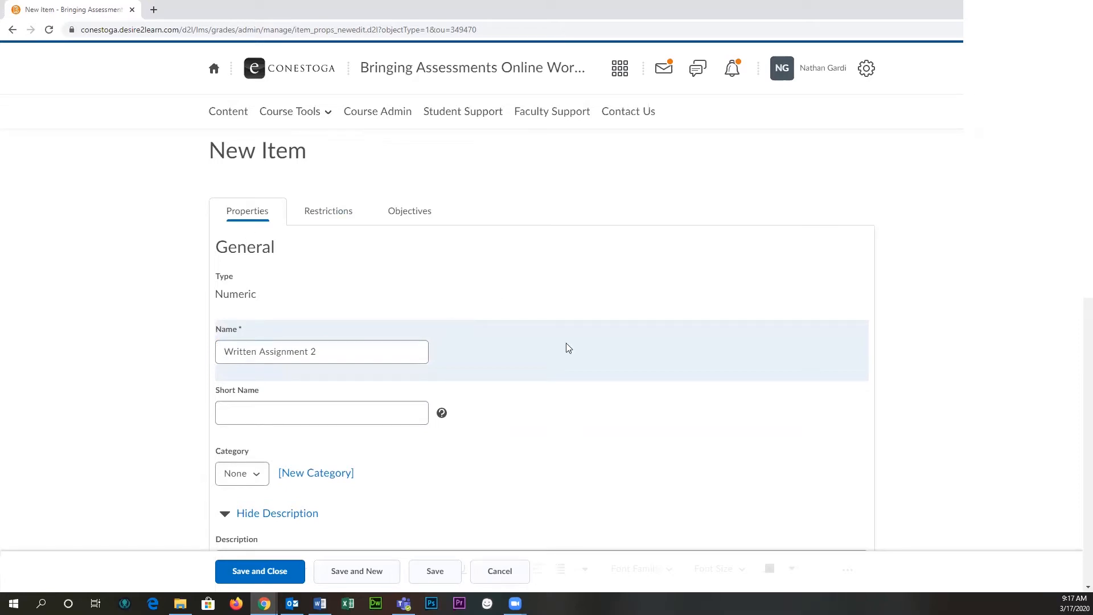
- Attach the "Written Assignment - New" rubric to the new grade item
scroll(550, 347, "down", 8)
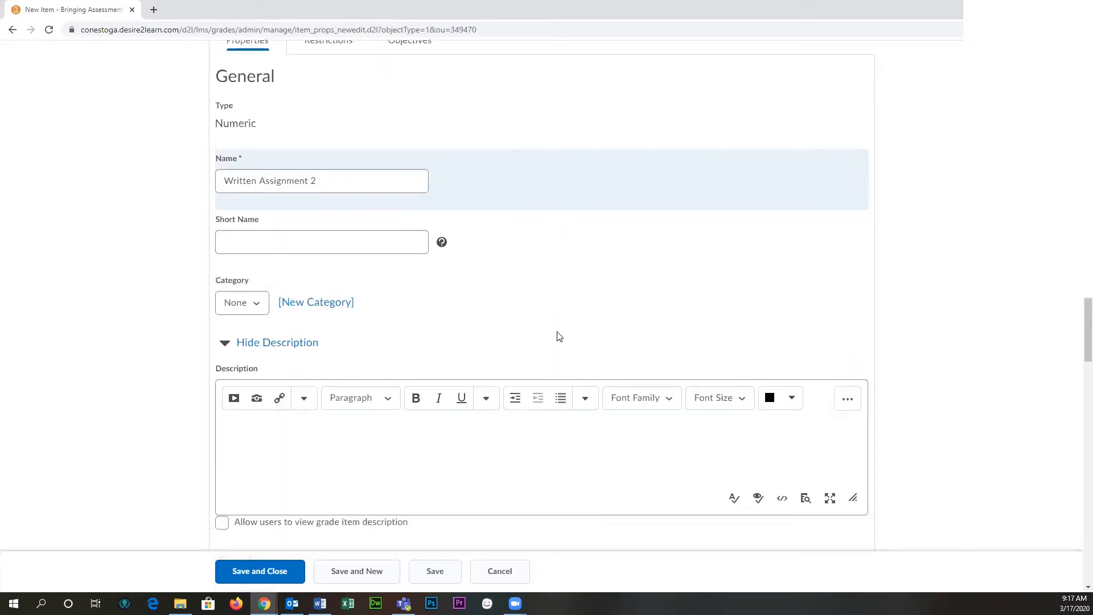
scroll(556, 334, "down", 4)
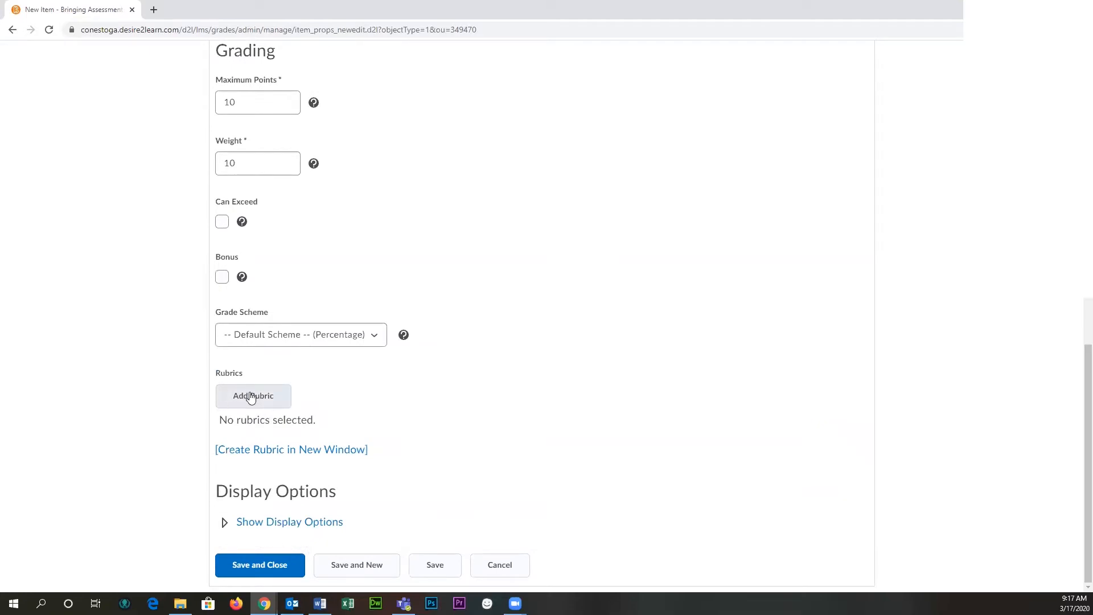
left_click(251, 398)
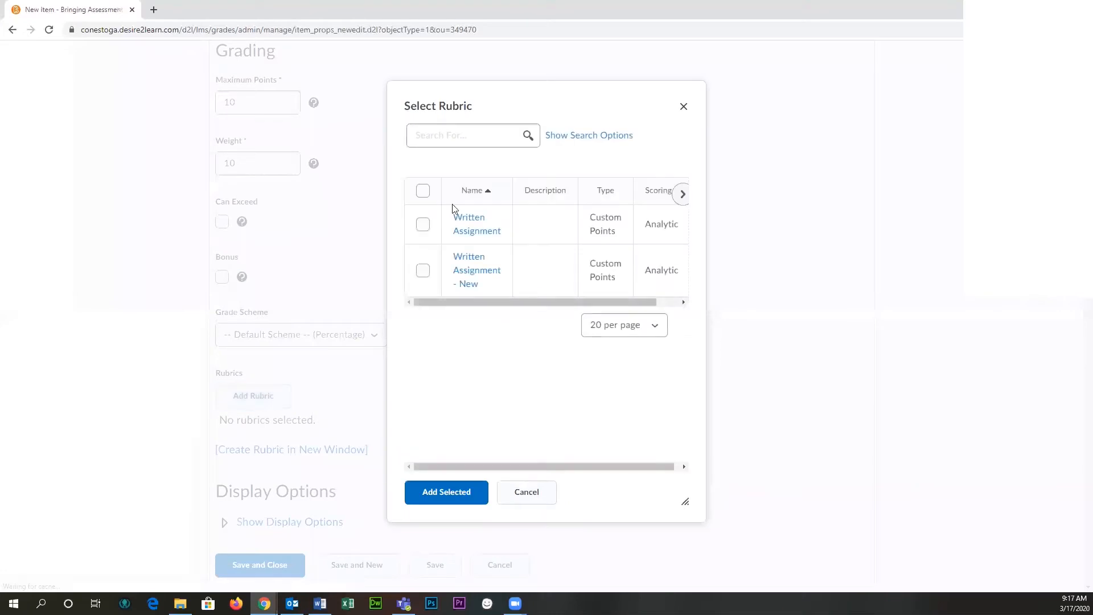
left_click(422, 270)
mouse_move(440, 302)
left_mouse_down()
mouse_move(561, 313)
mouse_move(440, 294)
left_mouse_up()
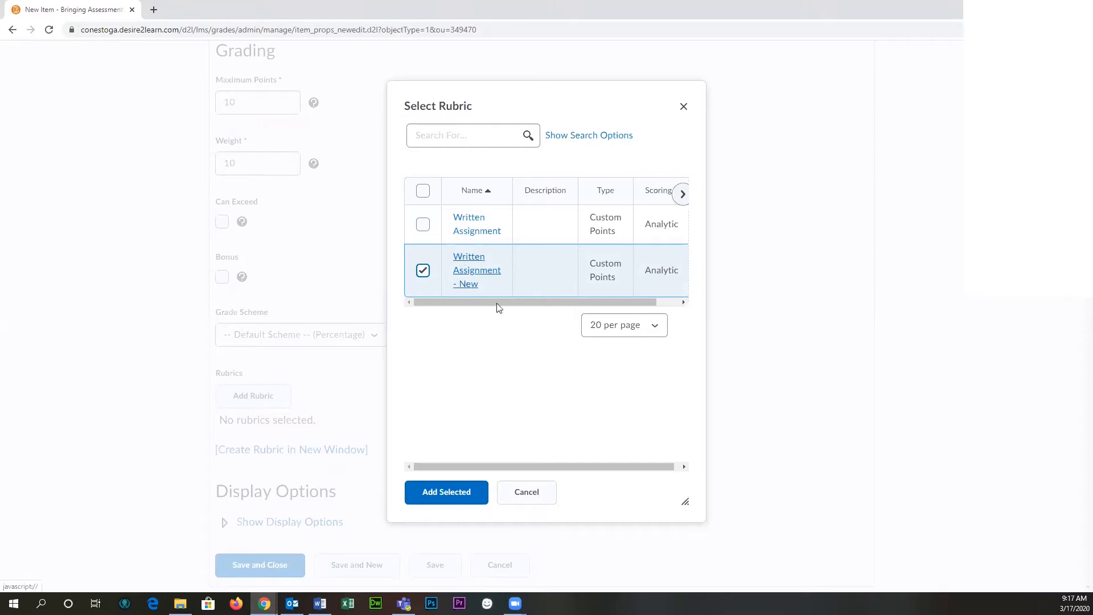
left_click(446, 494)
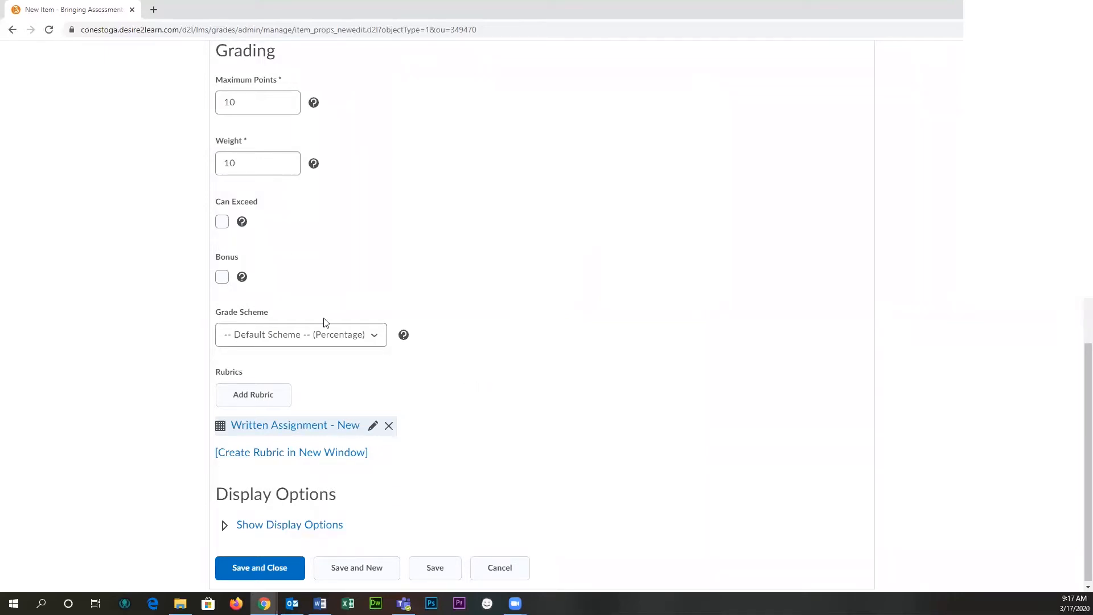
left_click(249, 100)
left_click_drag(249, 100, 192, 113)
left_click(282, 103)
type("25")
key("ctrl+z")
left_click(436, 120)
- Save and close the new grade item, and review its row in the grade item list
left_click(266, 578)
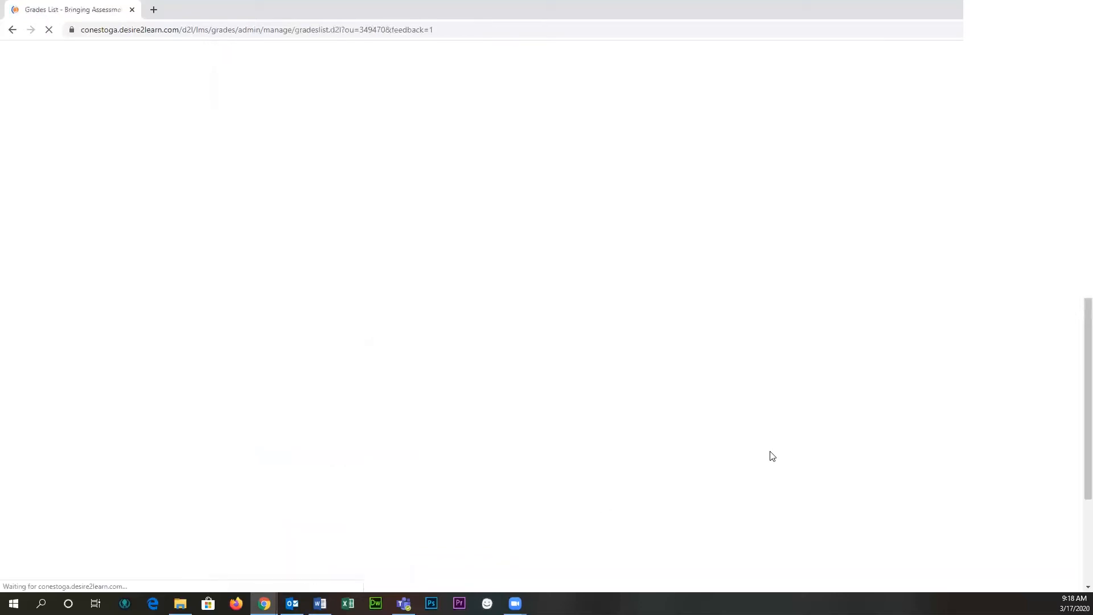
scroll(658, 401, "down", 1)
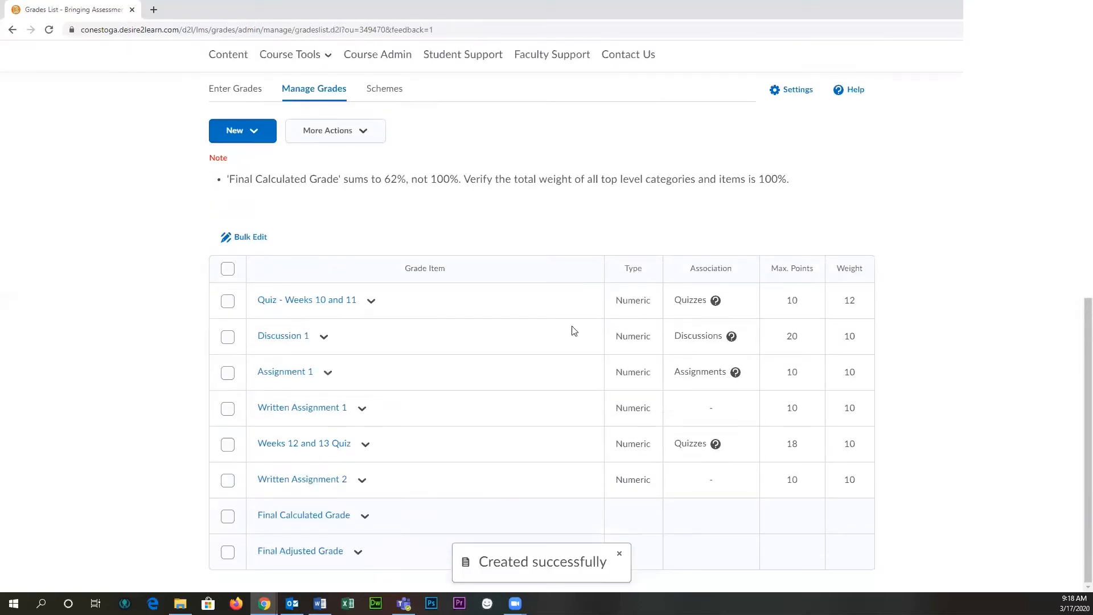
scroll(296, 82, "up", 1)
scroll(462, 273, "down", 1)
left_click_drag(349, 479, 217, 483)
left_click_drag(735, 493, 227, 488)
left_click(744, 481)
left_click_drag(679, 482, 284, 472)
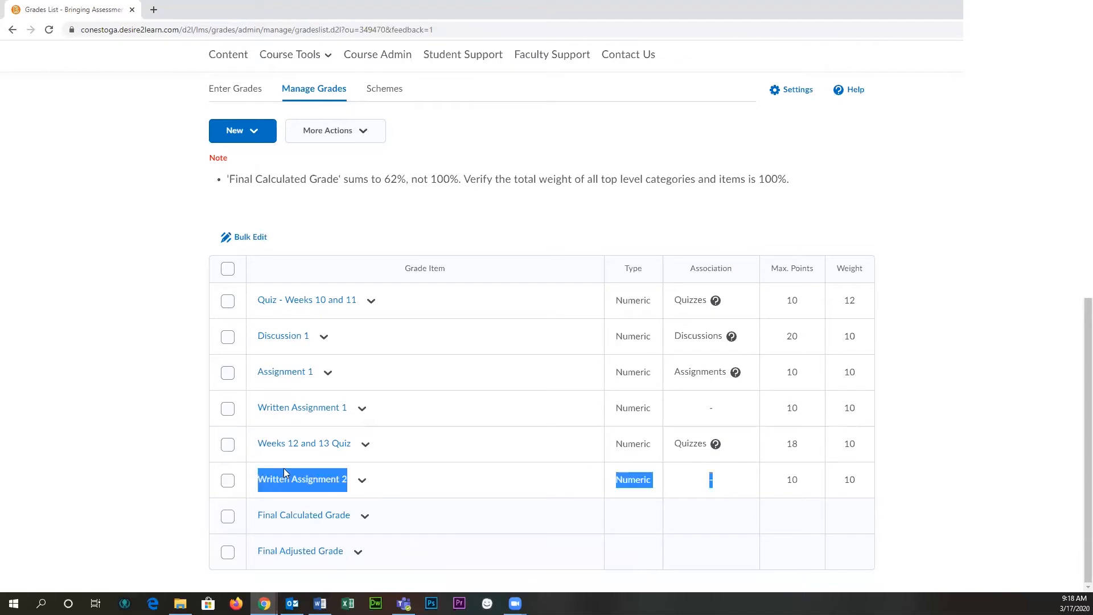
left_click(599, 471)
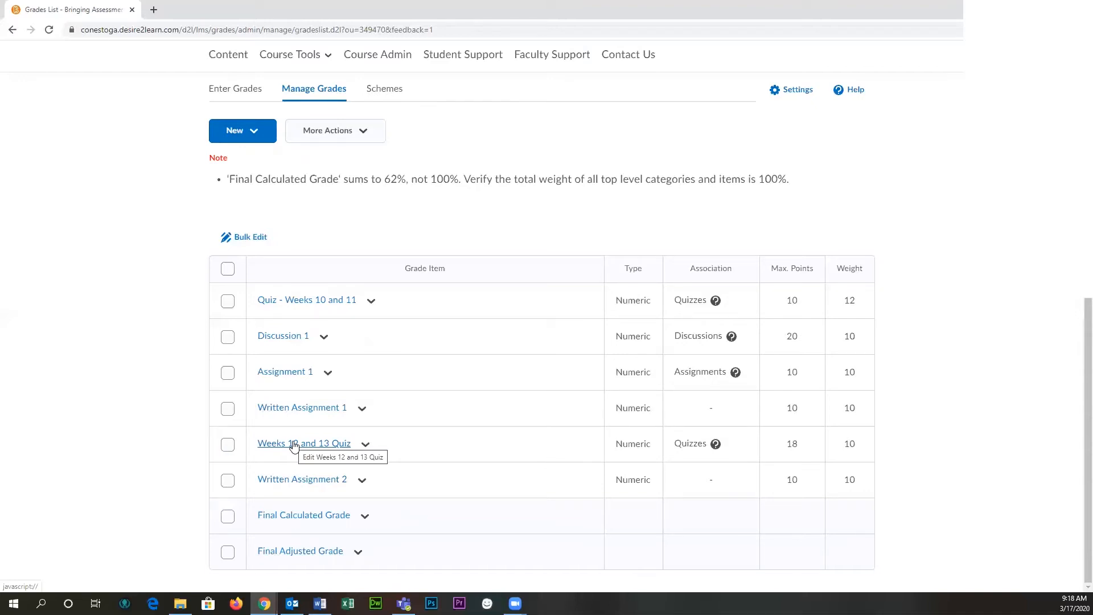
- Check which rubric is attached in the Written Assignment 2 settings, leaving without saving
left_click(362, 480)
left_click(397, 334)
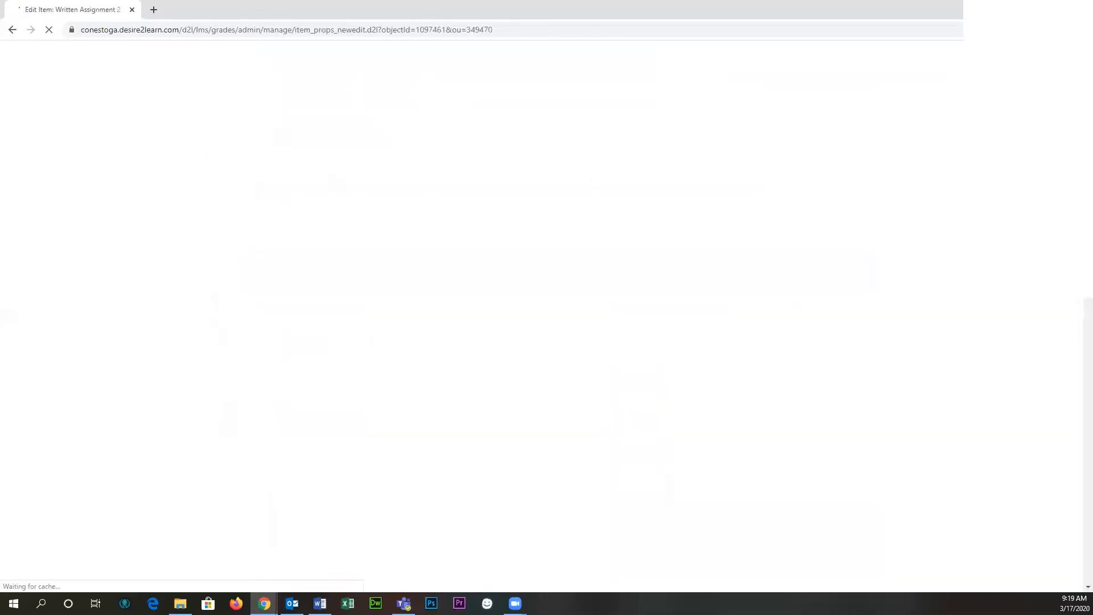
scroll(1070, 456, "down", 10)
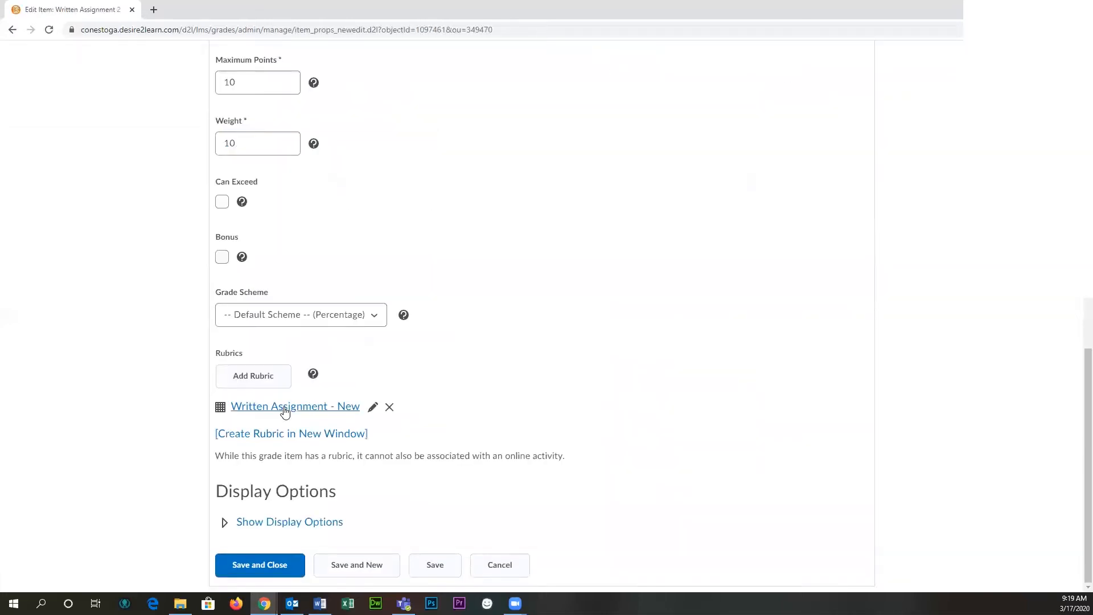
left_click(491, 571)
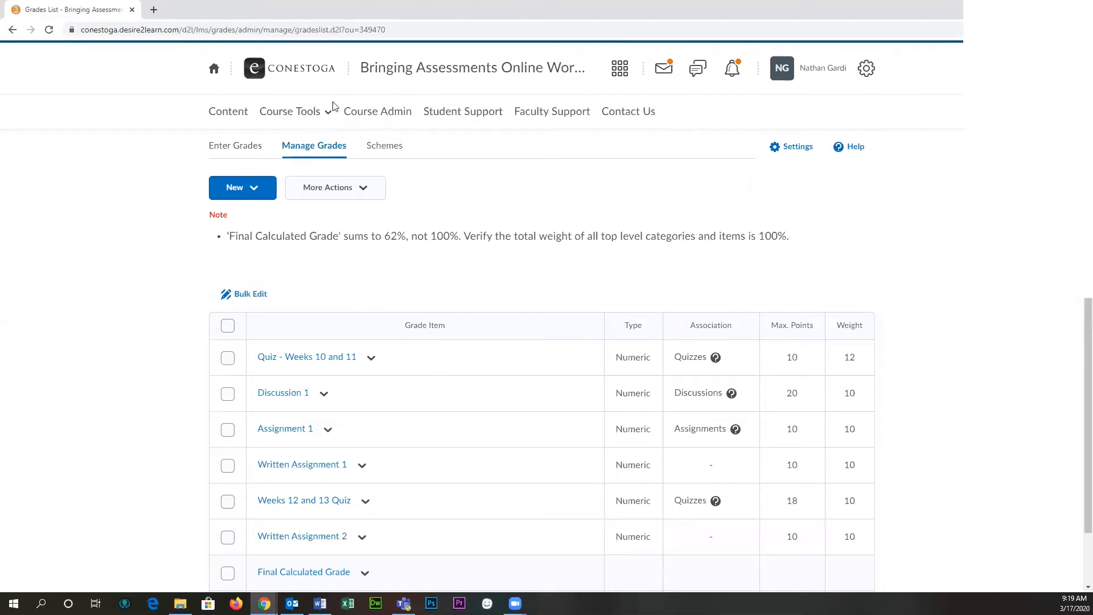
- Open the grade entry page for Written Assignment 2 from the course's gradebook
left_click(402, 72)
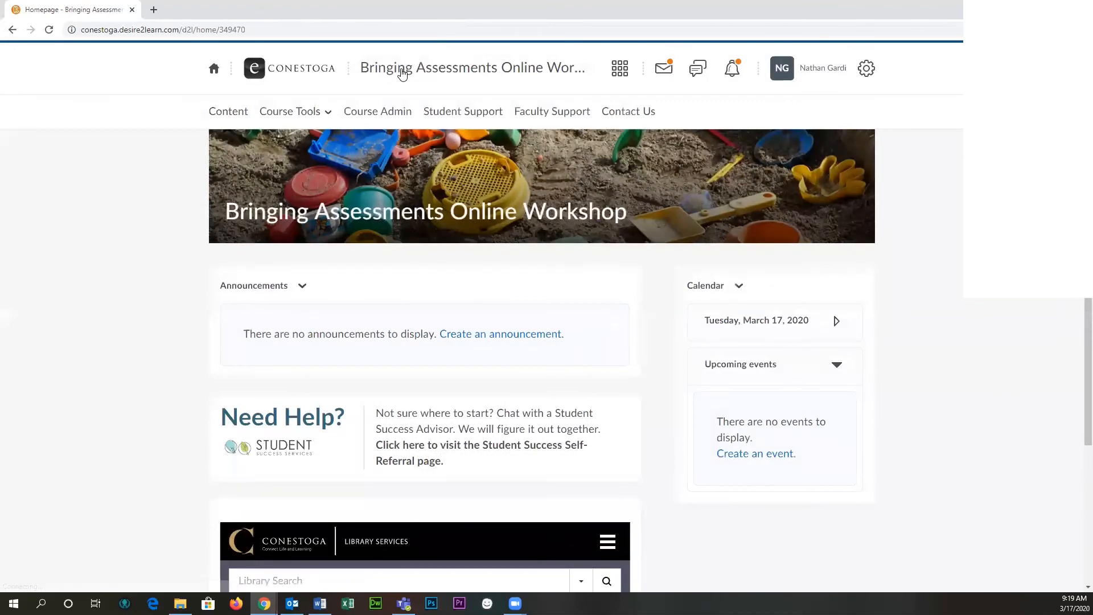
left_click(292, 112)
left_click(305, 410)
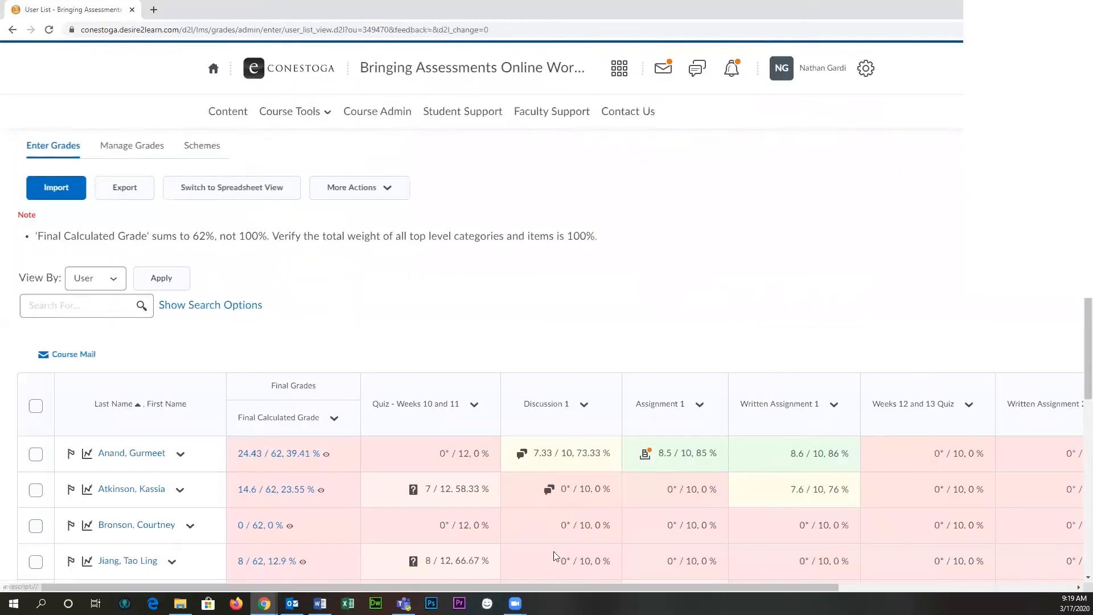
left_click_drag(711, 583, 951, 568)
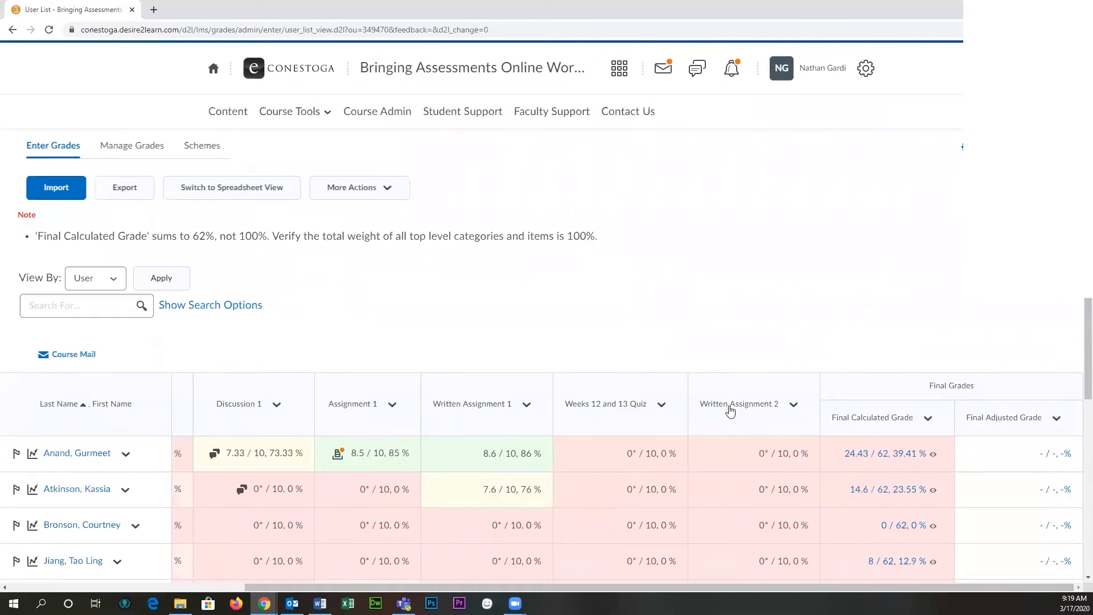
scroll(755, 502, "down", 4)
scroll(759, 456, "up", 4)
scroll(762, 420, "down", 5)
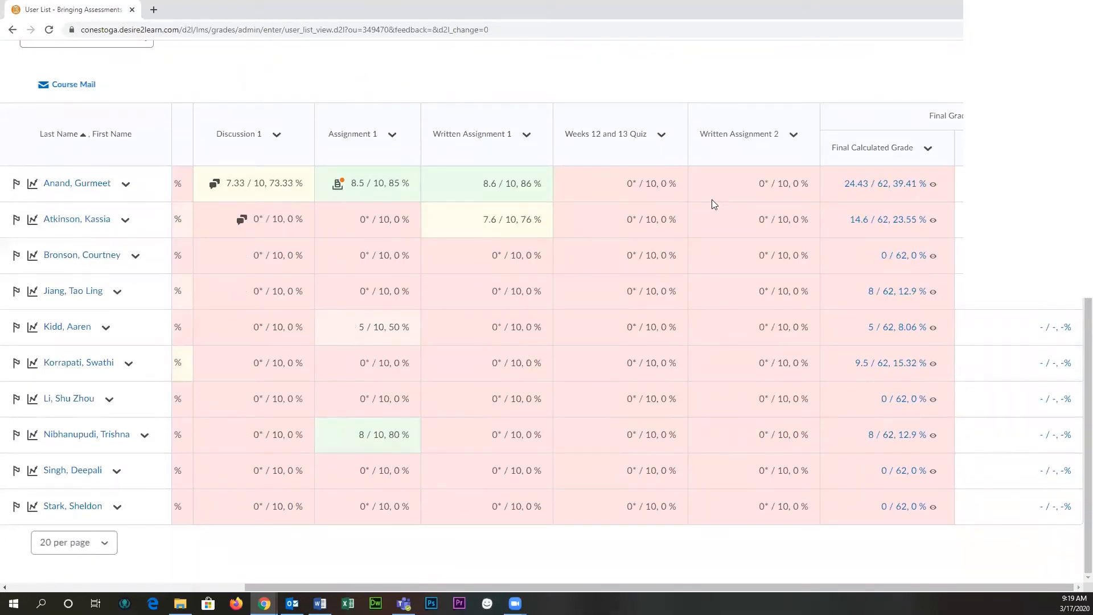
left_click(792, 135)
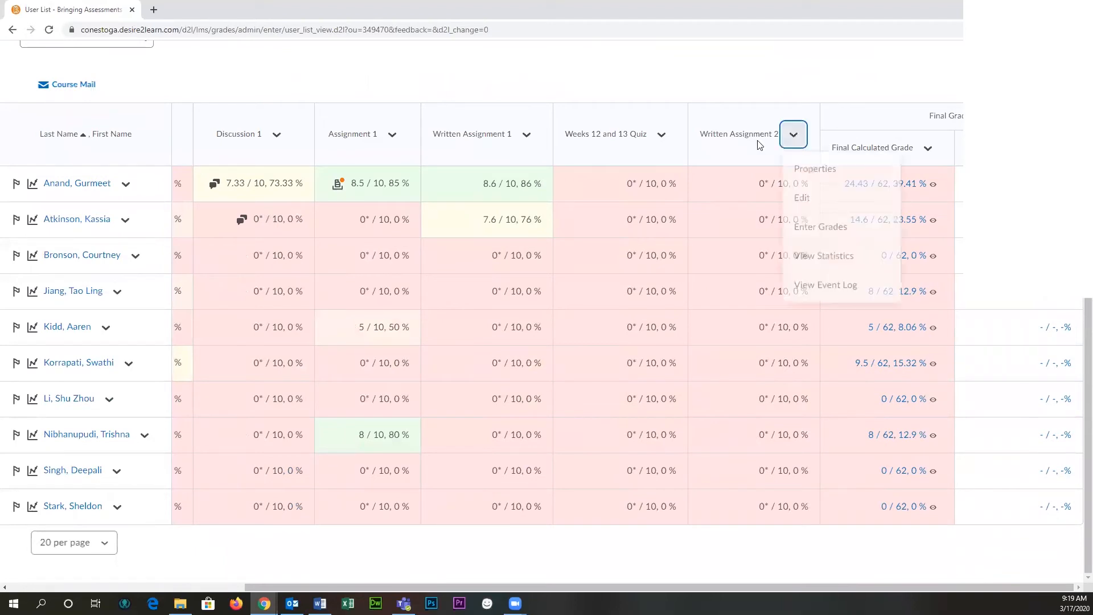
left_click(827, 231)
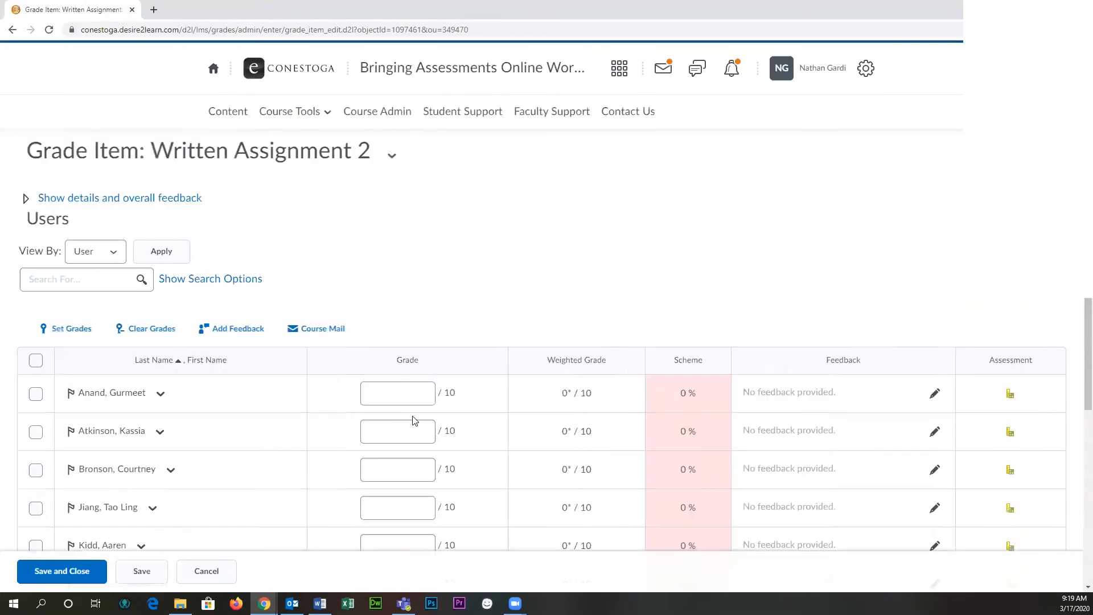
left_click(406, 394)
left_click(395, 433)
left_click(391, 467)
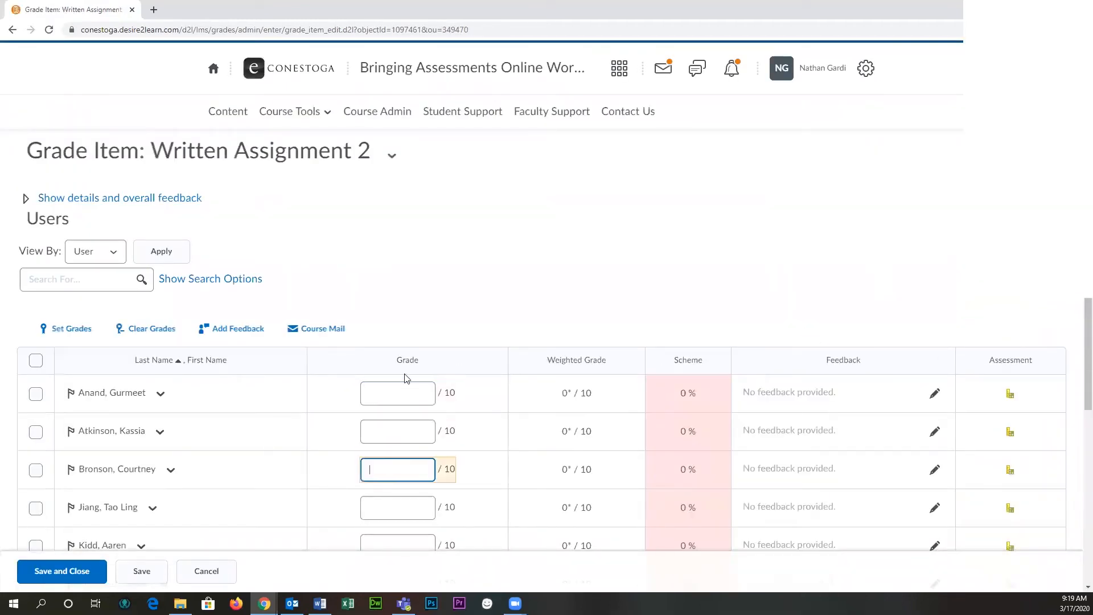
left_click(400, 402)
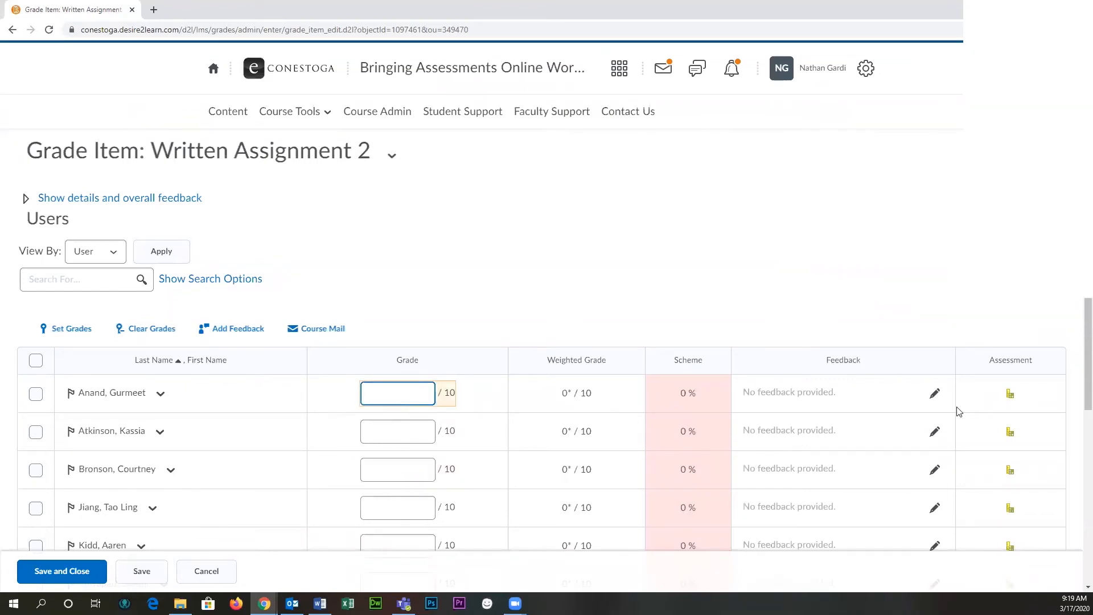
left_click_drag(1031, 360, 991, 332)
left_click(971, 313)
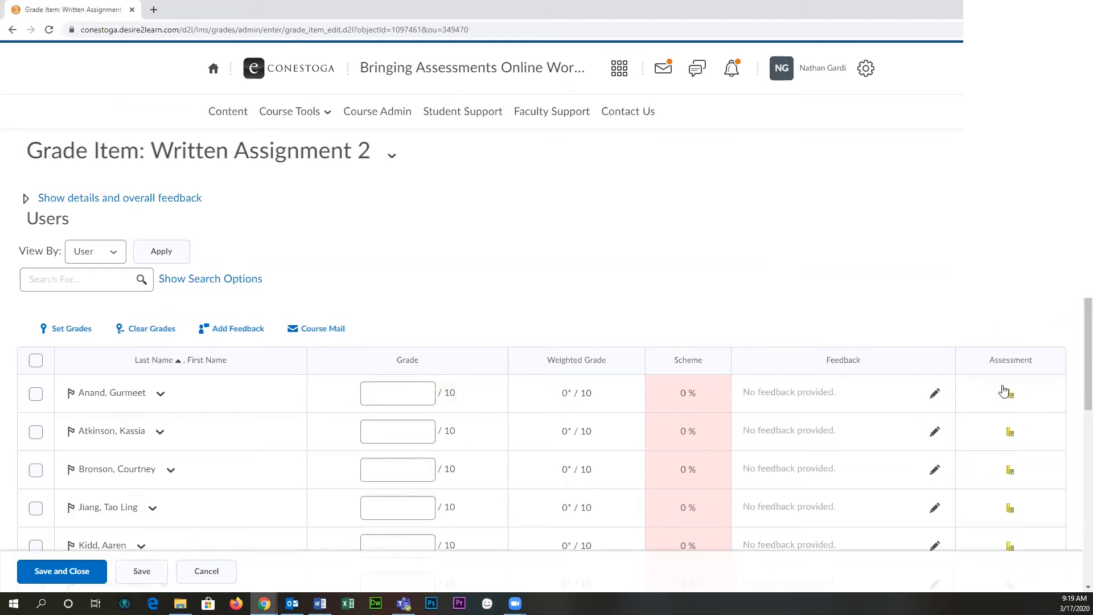
- Open the rubric assessment for the first student in the list and enlarge its window to show all level columns
left_click(1010, 393)
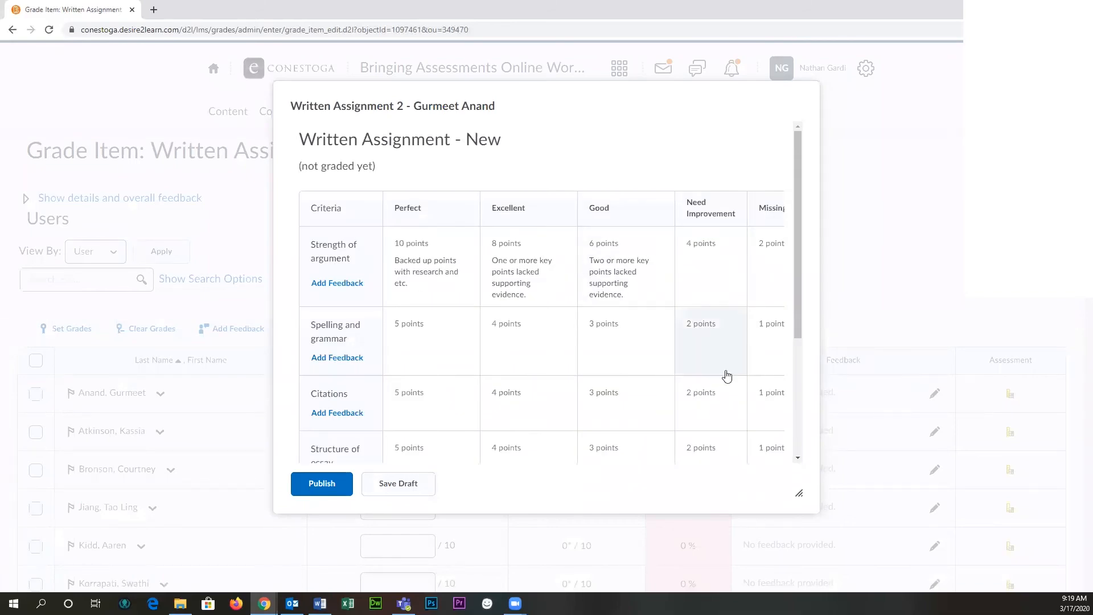
left_click_drag(331, 110, 214, 75)
left_click_drag(687, 462, 976, 526)
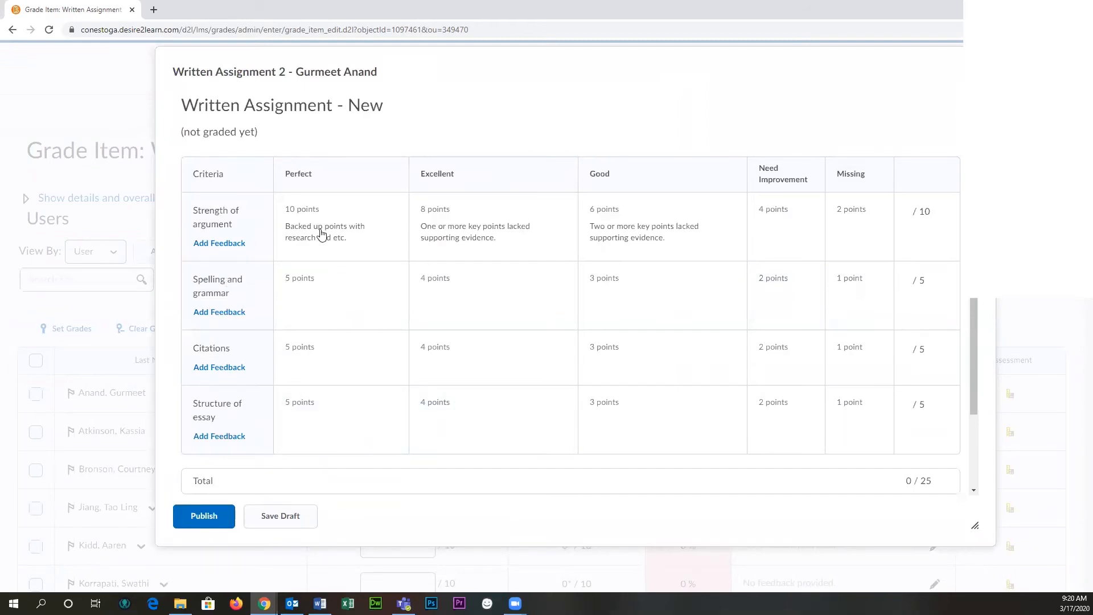
- Rate Strength of argument Perfect, Spelling and grammar Excellent, Citations Perfect and Structure of essay Good in the rubric
left_click(383, 245)
left_click(506, 300)
left_click(363, 364)
left_click(677, 428)
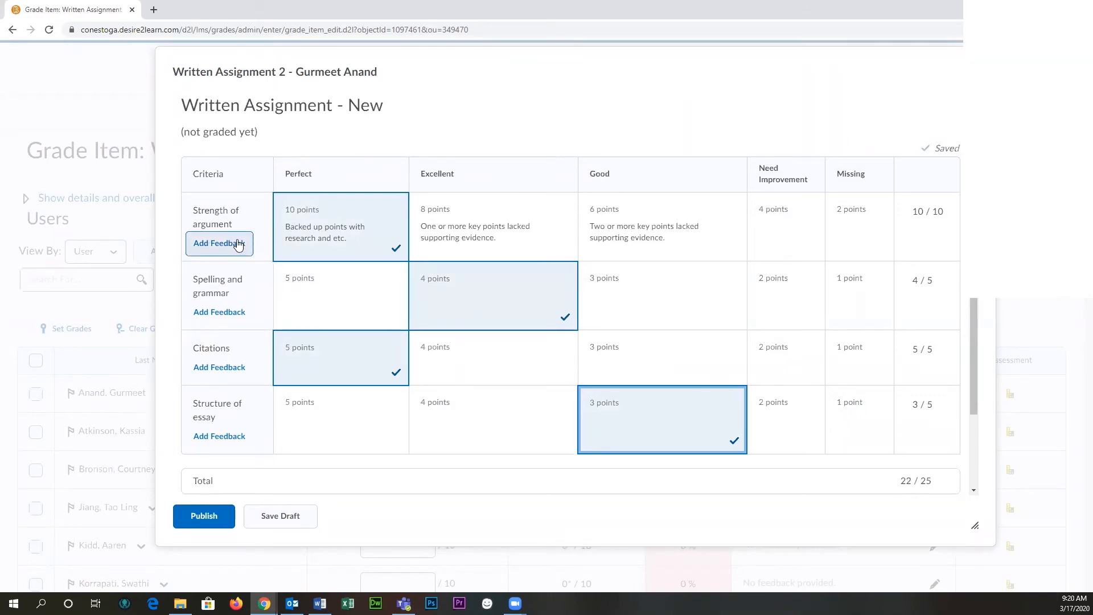
- Add the feedback "Excellent argument. I was convinced!" to the Strength of argument criterion
left_click(213, 245)
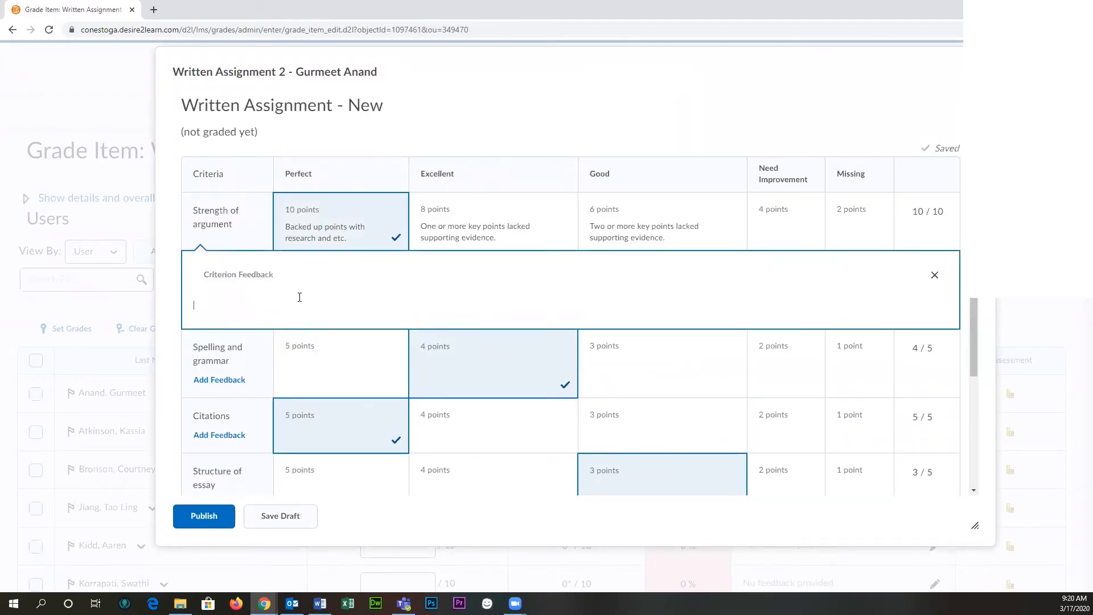
type("Excellent argument. I was convinced!")
left_click(613, 118)
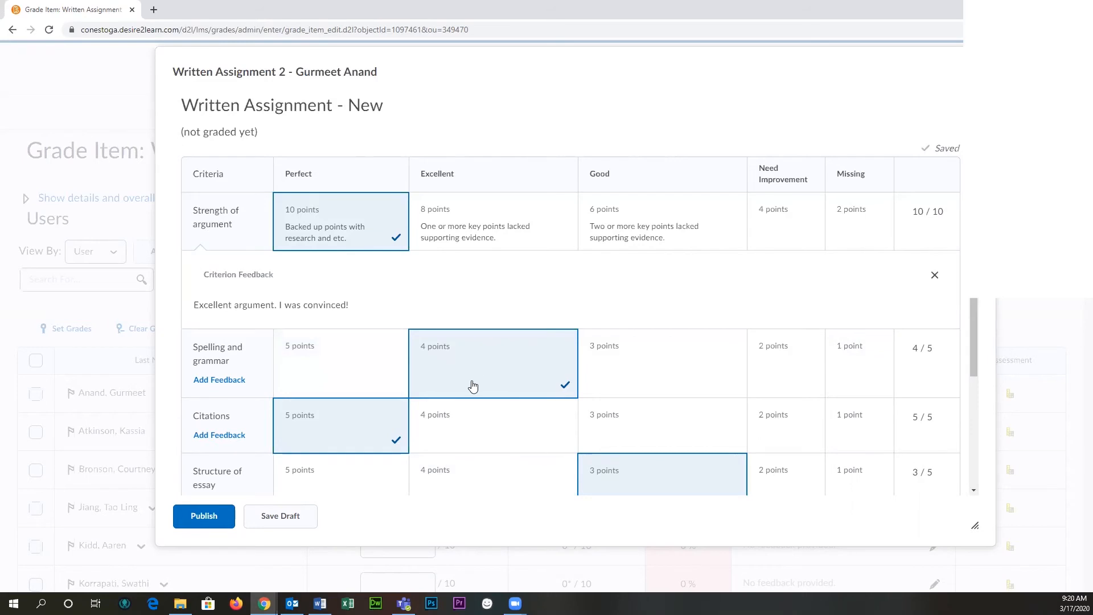
- Override the Spelling and grammar criterion score with 4.5
left_click(923, 348)
left_click(925, 347)
type(".4")
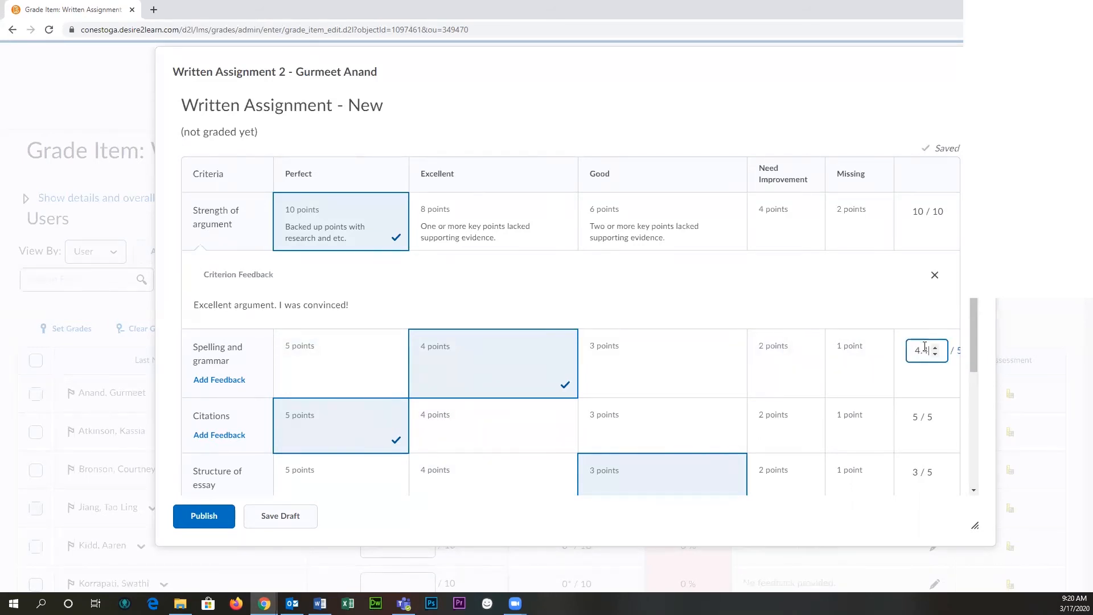
left_click(840, 122)
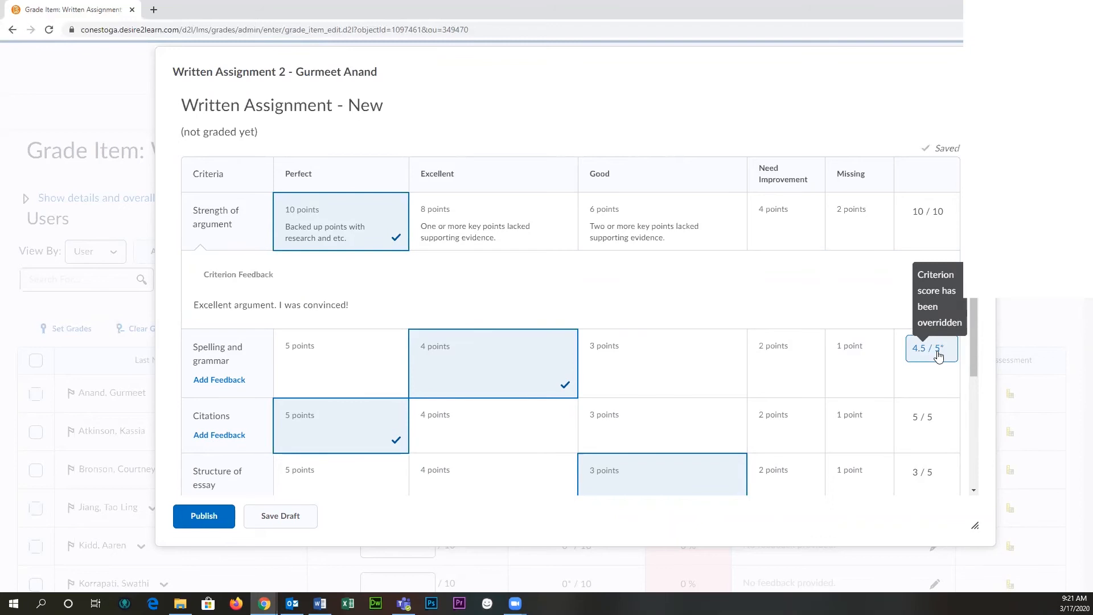
- Check the criterion scores, total and overall level in the student's rubric, and save the assessment as a draft
scroll(941, 350, "down", 3)
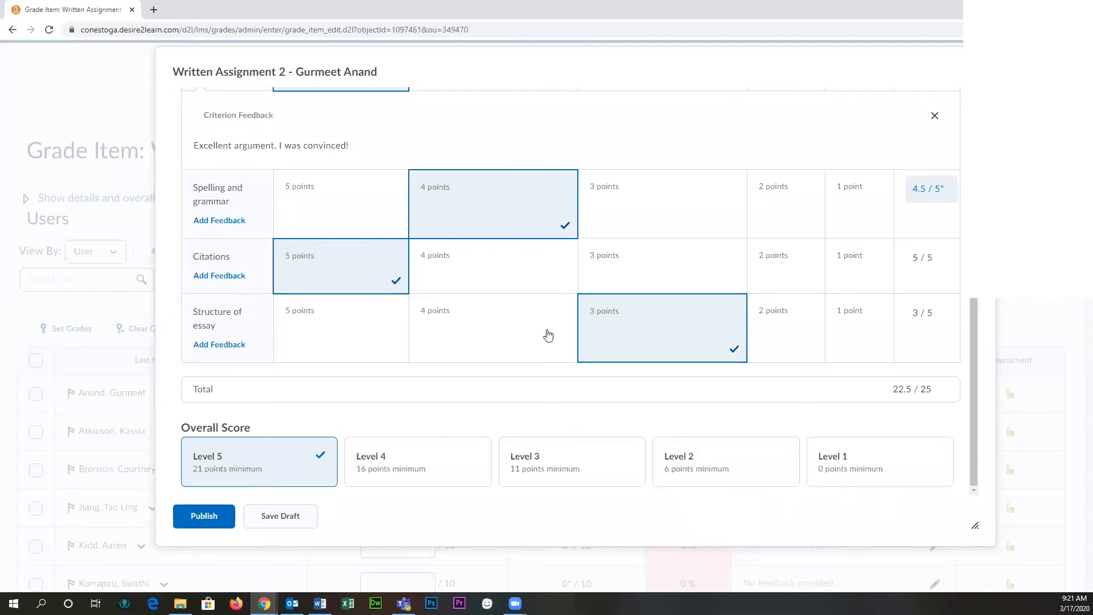
scroll(593, 420, "up", 3)
scroll(614, 379, "down", 2)
scroll(614, 379, "up", 1)
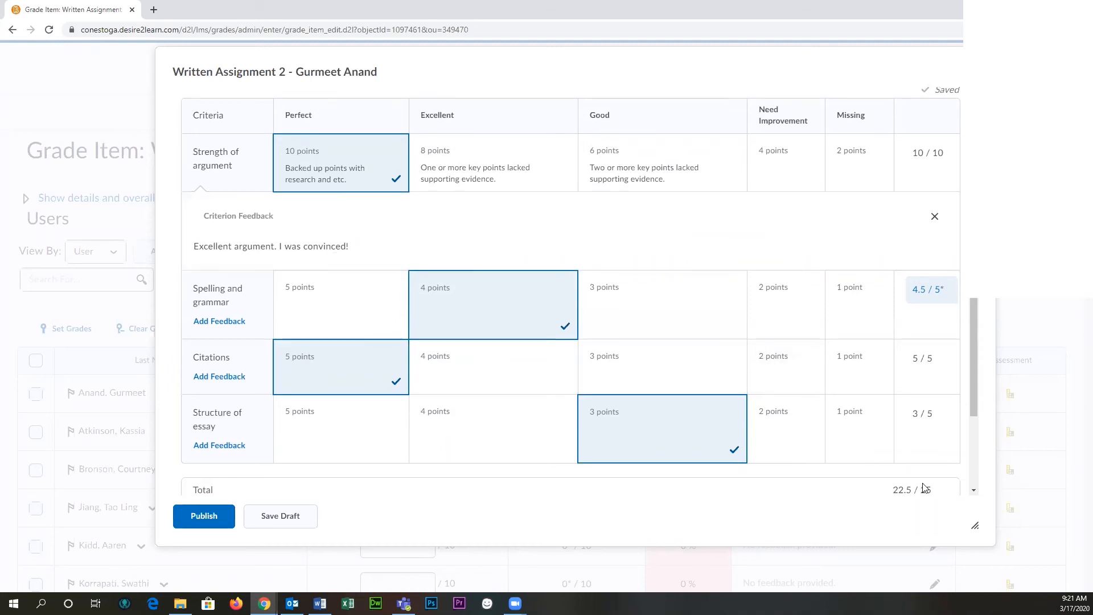
scroll(854, 472, "down", 1)
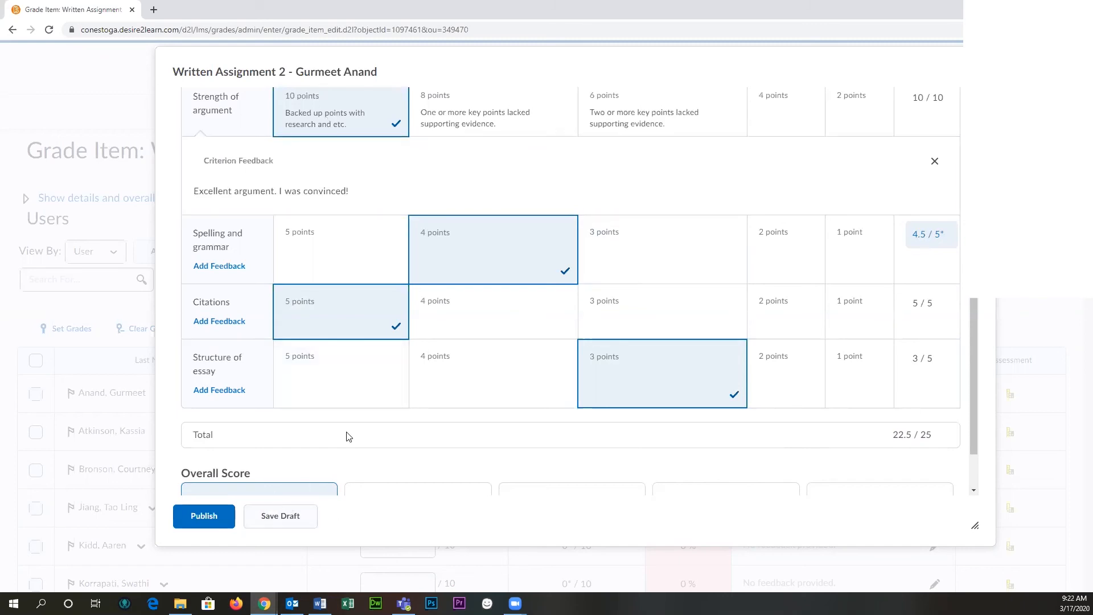
scroll(397, 321, "up", 1)
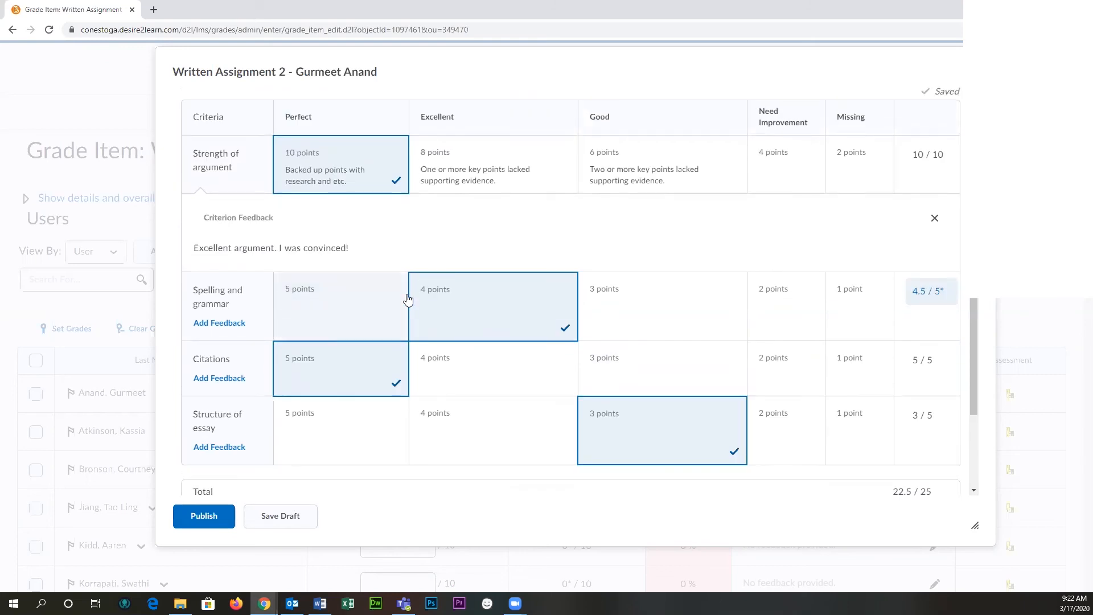
left_click(285, 519)
- Reopen the first student's rubric assessment, review the saved ratings down to the overall score, and save it as a draft again
scroll(620, 340, "down", 2)
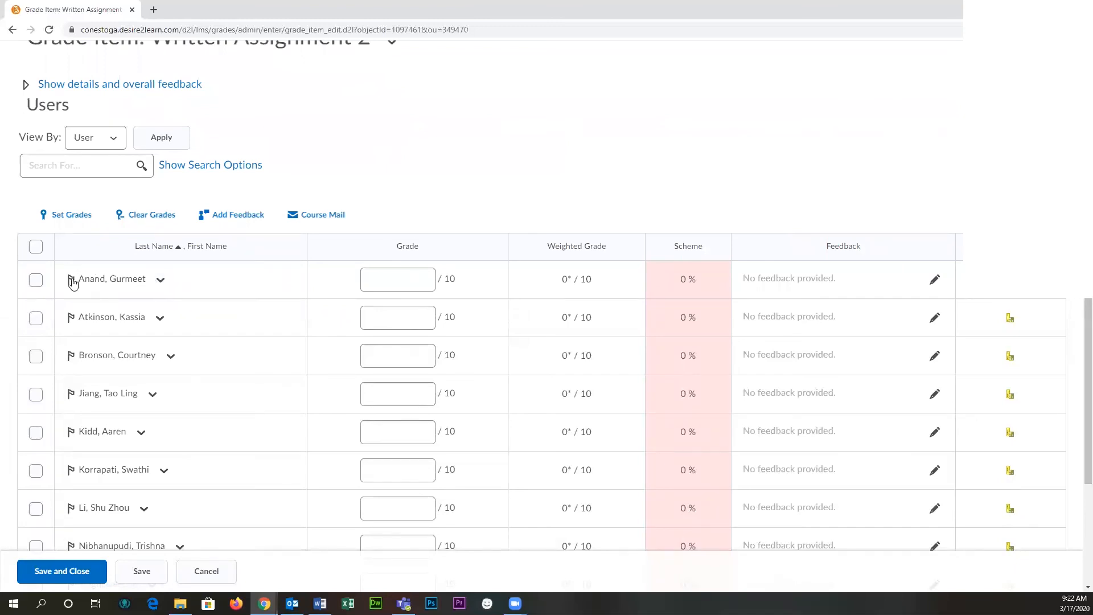
left_click_drag(79, 279, 146, 281)
left_click(125, 297)
left_click(1010, 279)
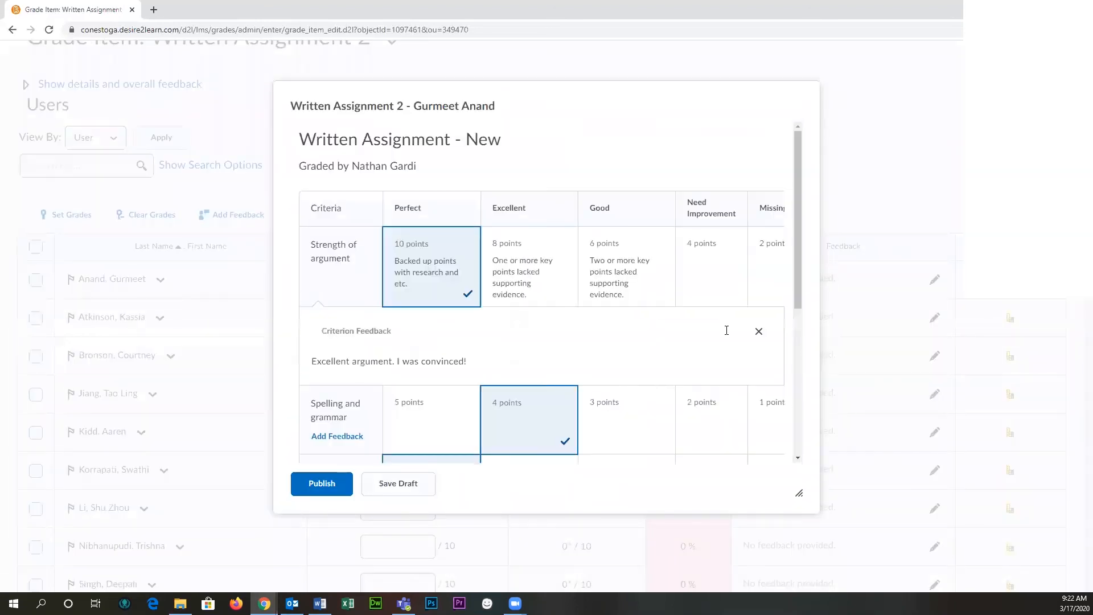
left_click_drag(800, 302, 813, 183)
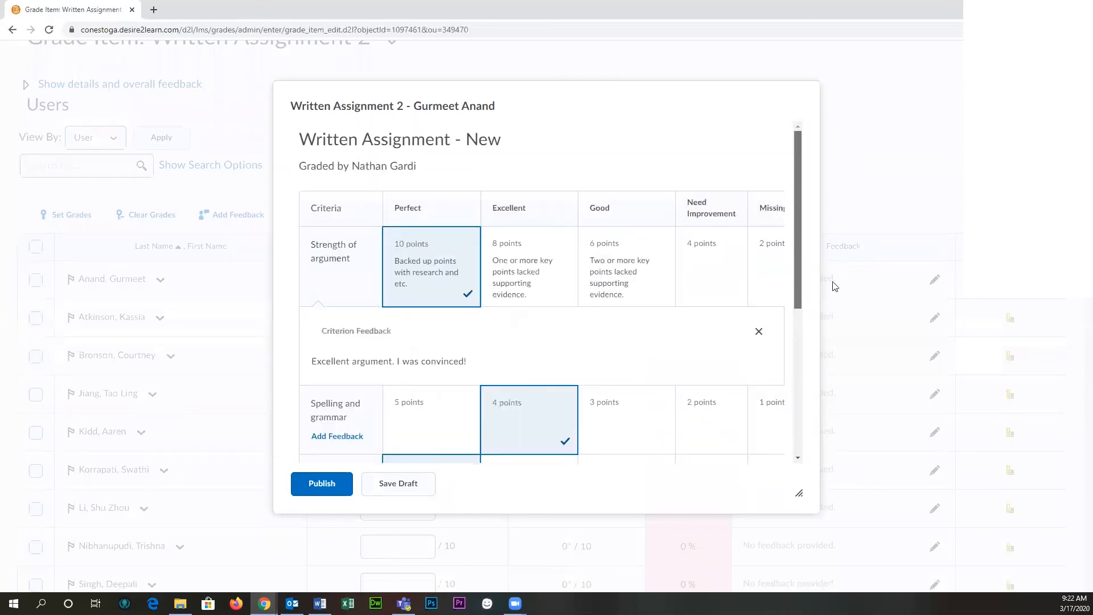
scroll(832, 283, "down", 5)
scroll(793, 405, "down", 5)
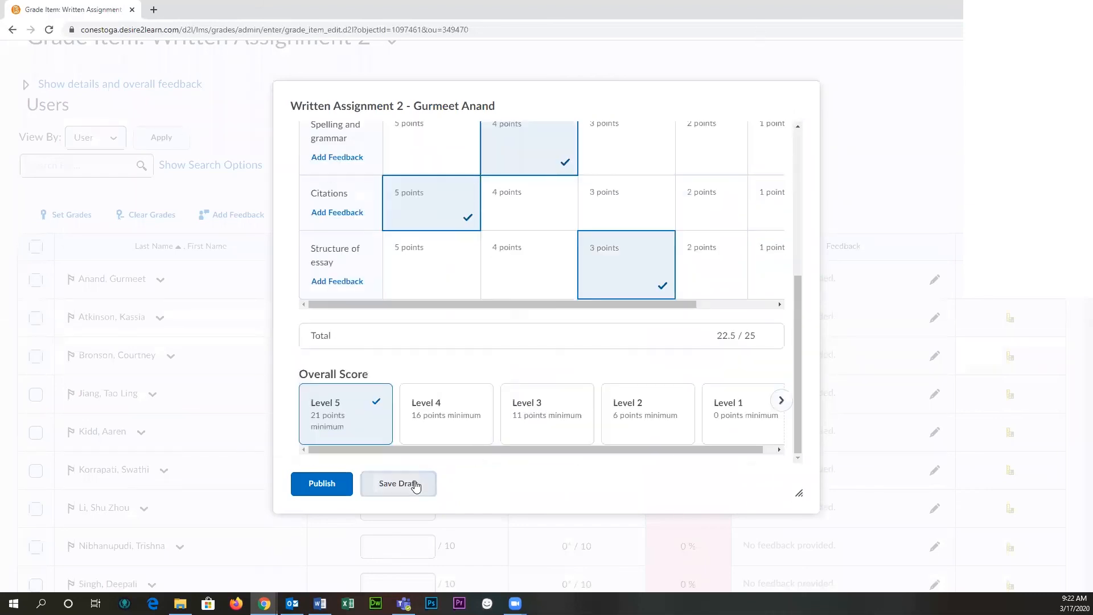
left_click(399, 484)
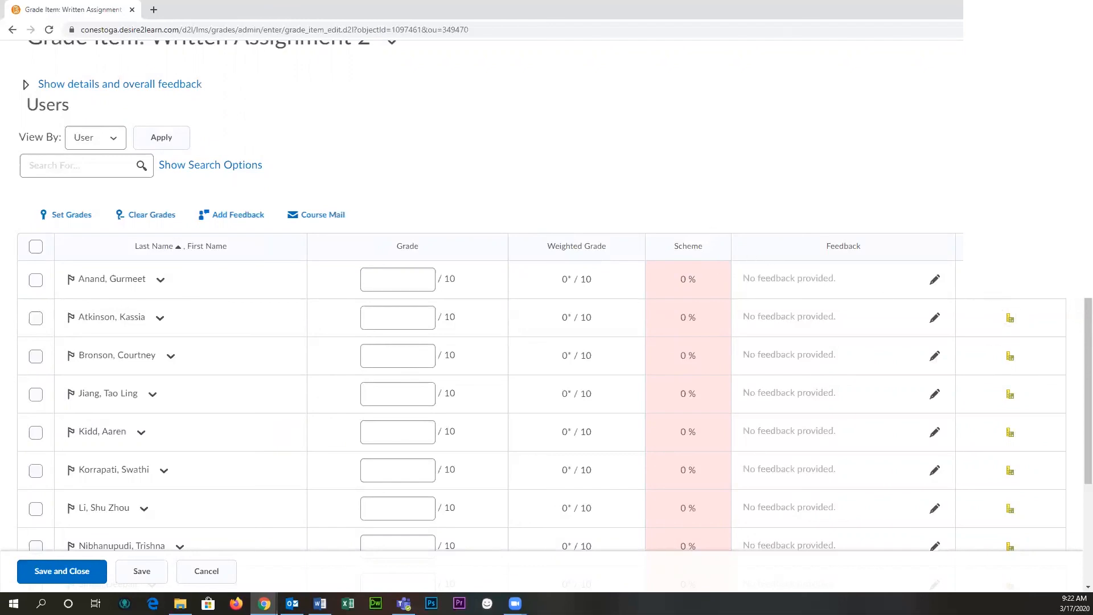
- Open the first student's rubric draft once more and return to the grade item's user list by saving it as a draft
left_click(1010, 280)
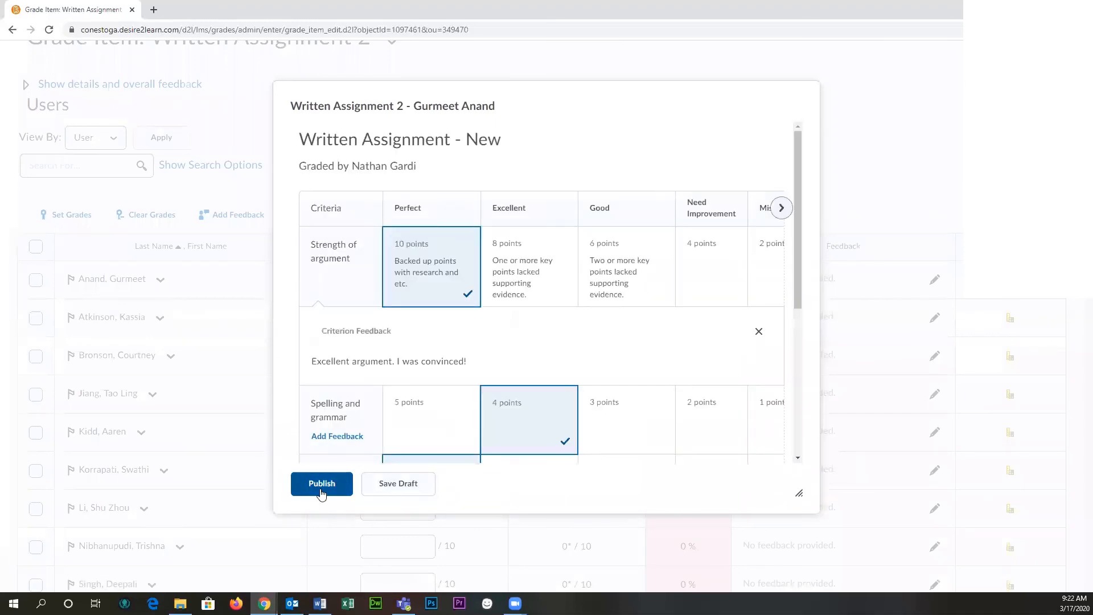
left_click(420, 485)
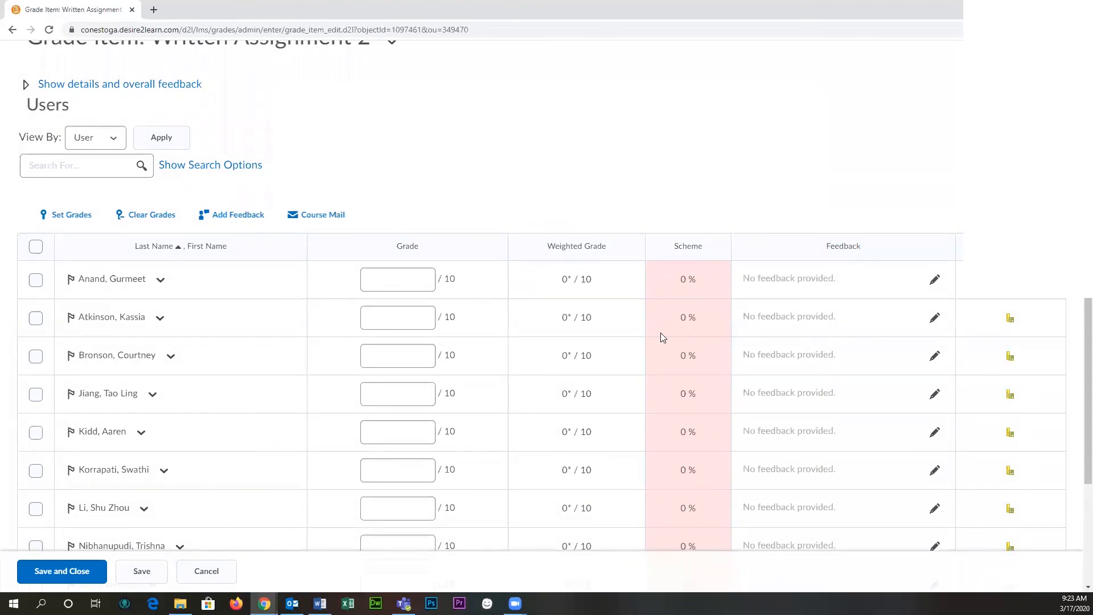
scroll(557, 168, "up", 1)
scroll(556, 173, "up", 2)
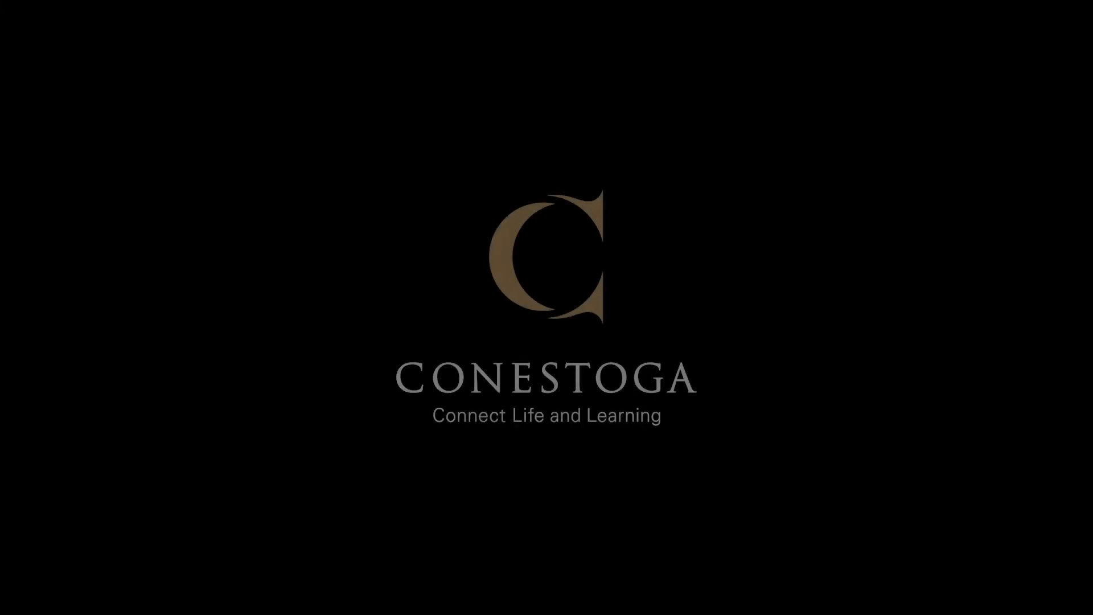